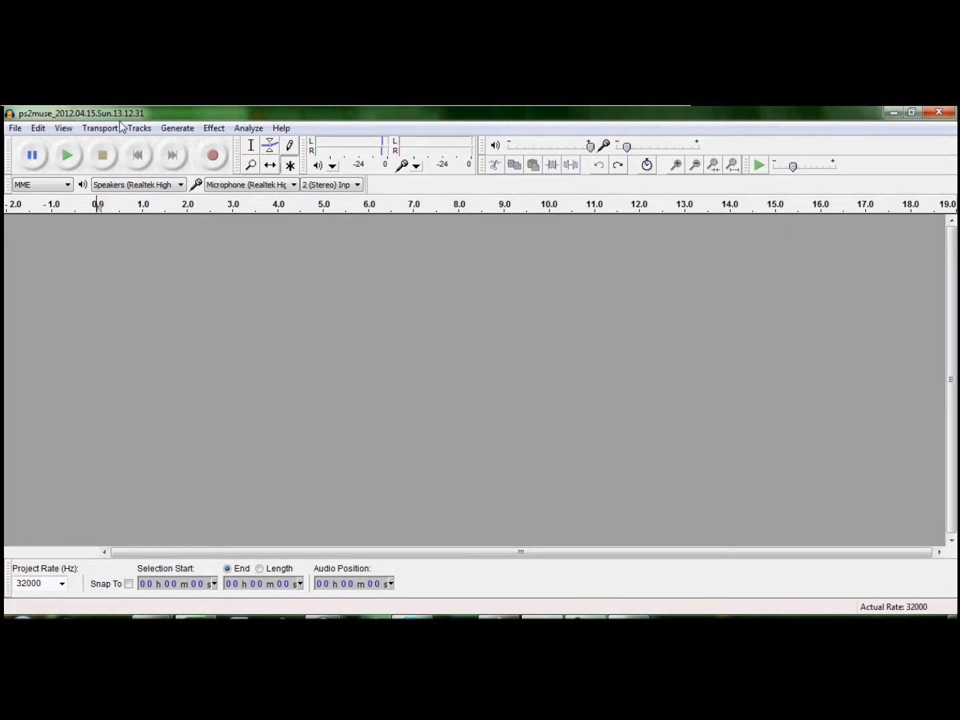
Switch to PrettyMay Call Recorder and open the message folder of the 2012.04.15 call recording.
{"action": "left_click", "coordinate": [19, 130]}
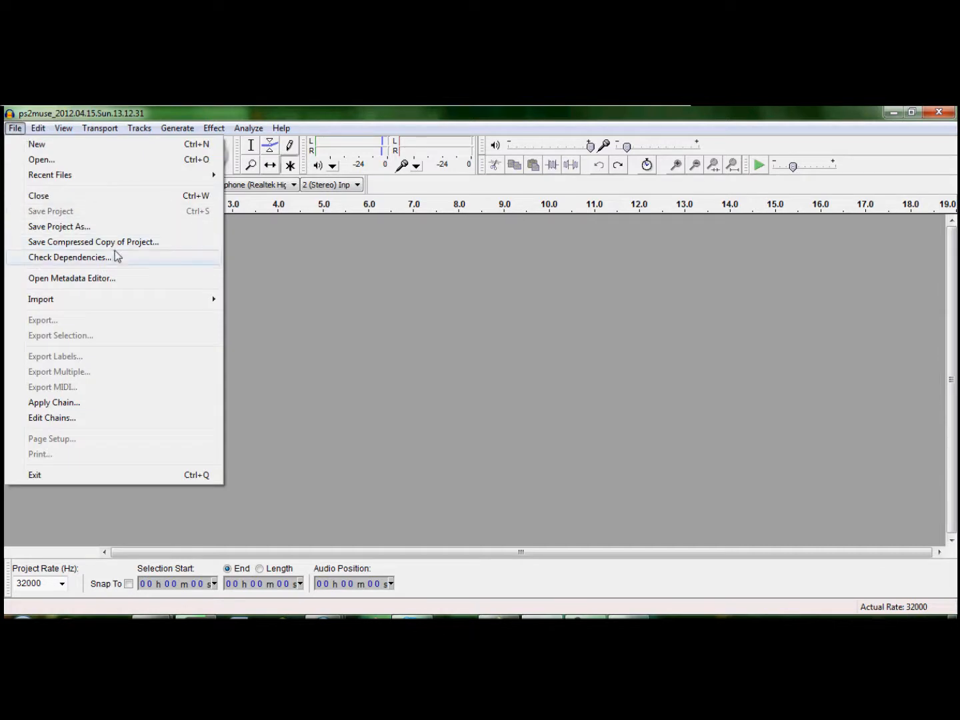
{"action": "left_click", "coordinate": [497, 618]}
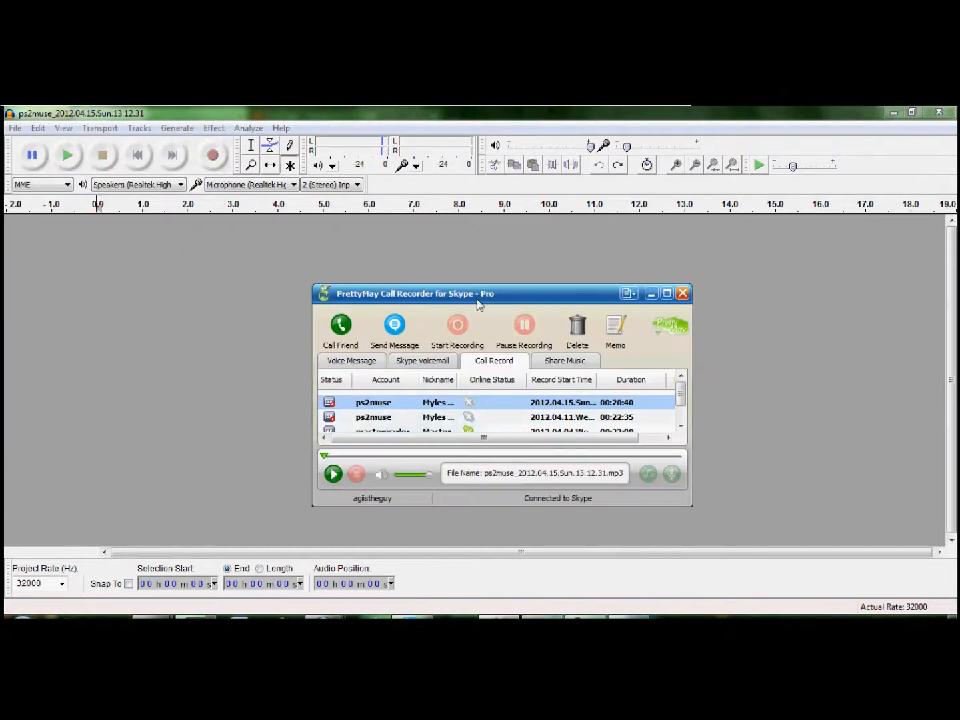
{"action": "left_click_drag", "start_coordinate": [476, 299], "coordinate": [508, 195]}
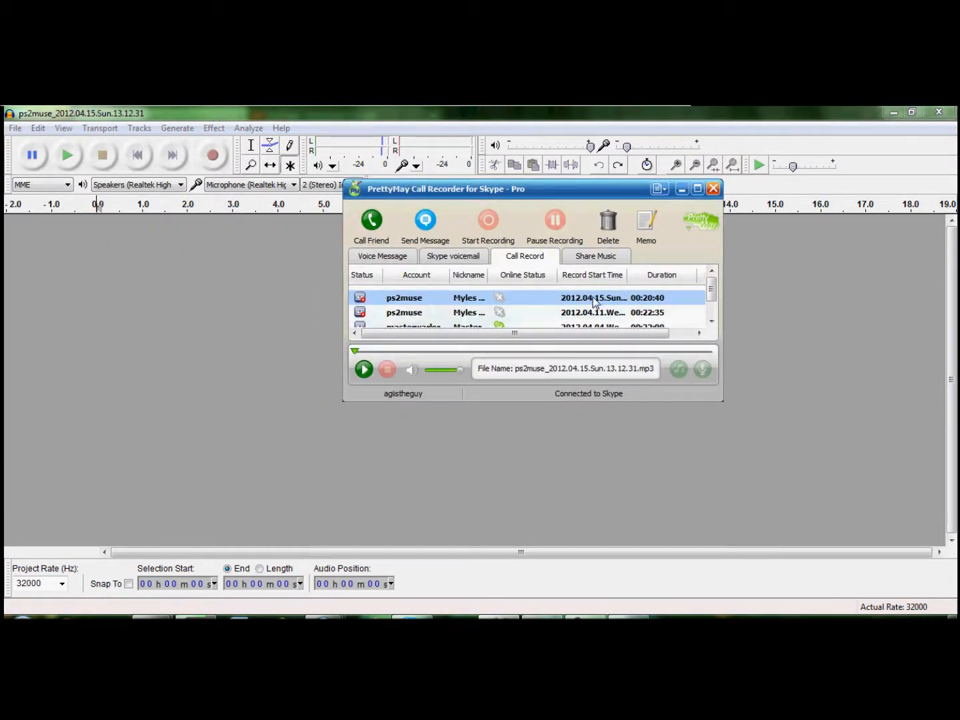
{"action": "right_click", "coordinate": [464, 306]}
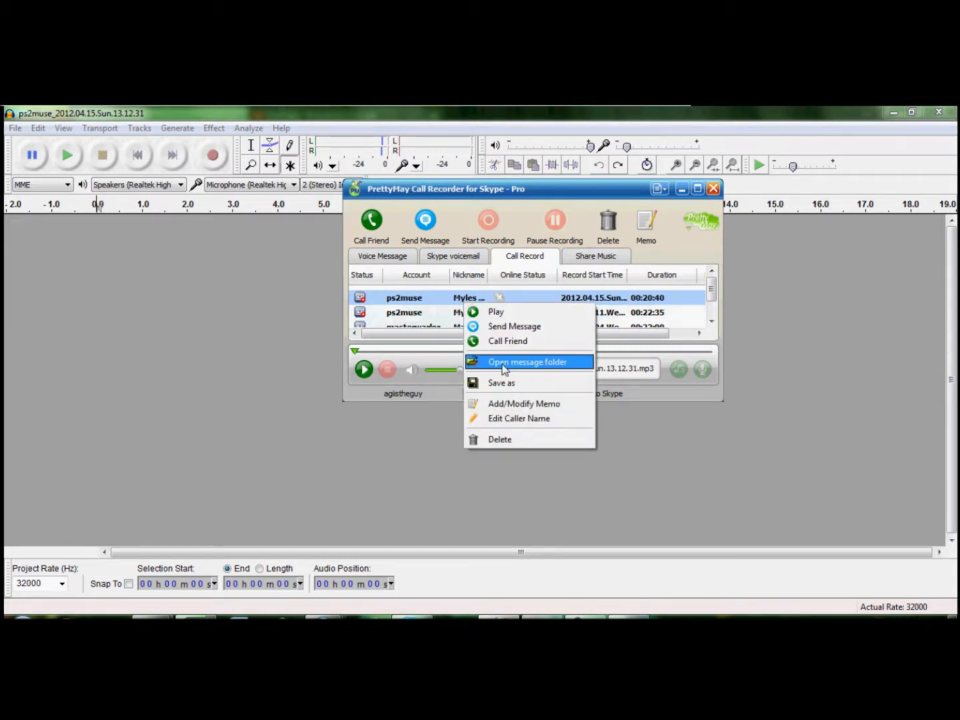
{"action": "left_click", "coordinate": [507, 366]}
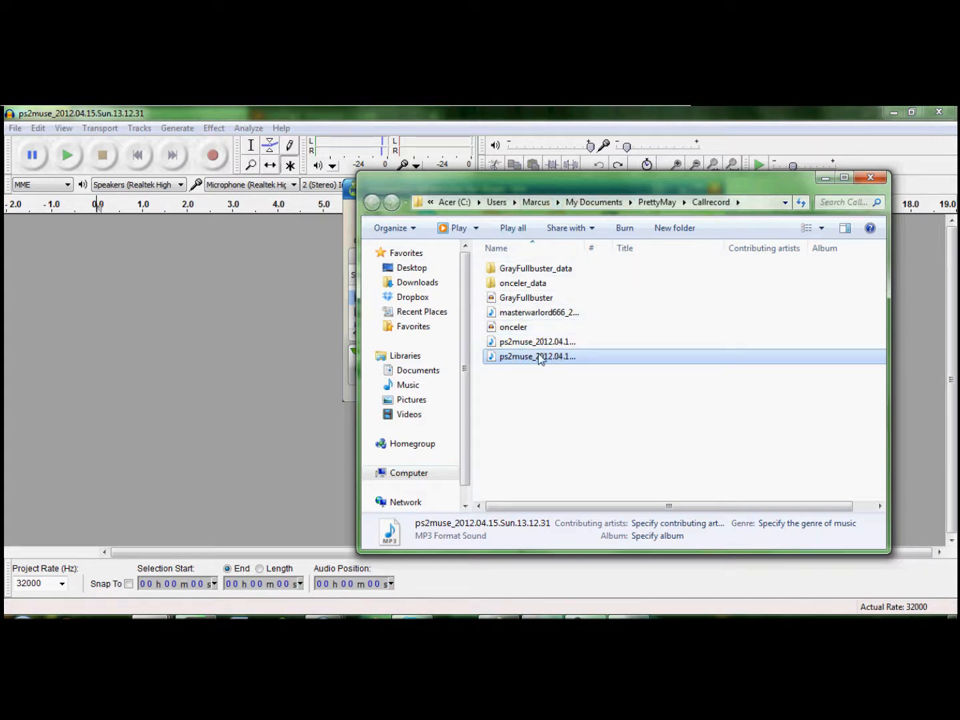
{"action": "mouse_move", "coordinate": [536, 360]}
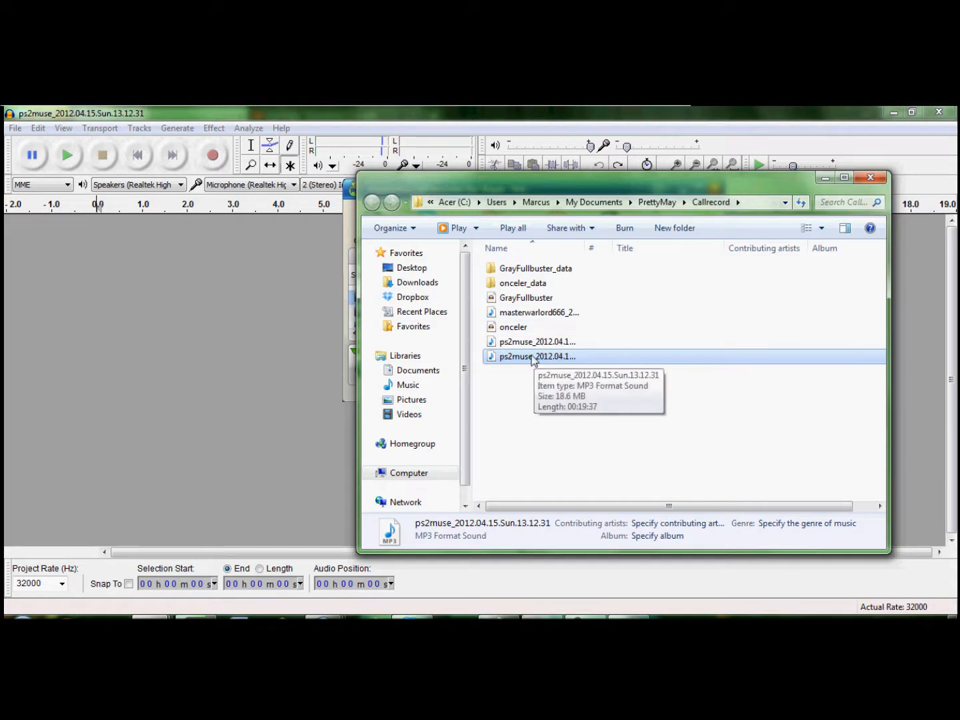
{"action": "double_click", "coordinate": [528, 360]}
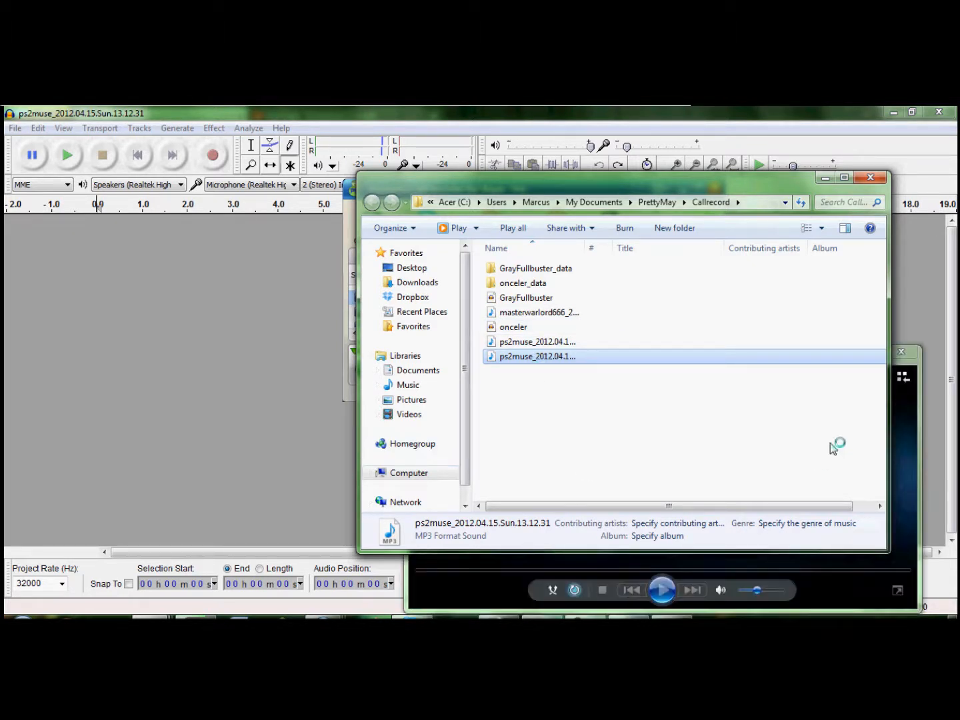
{"action": "left_click", "coordinate": [901, 353]}
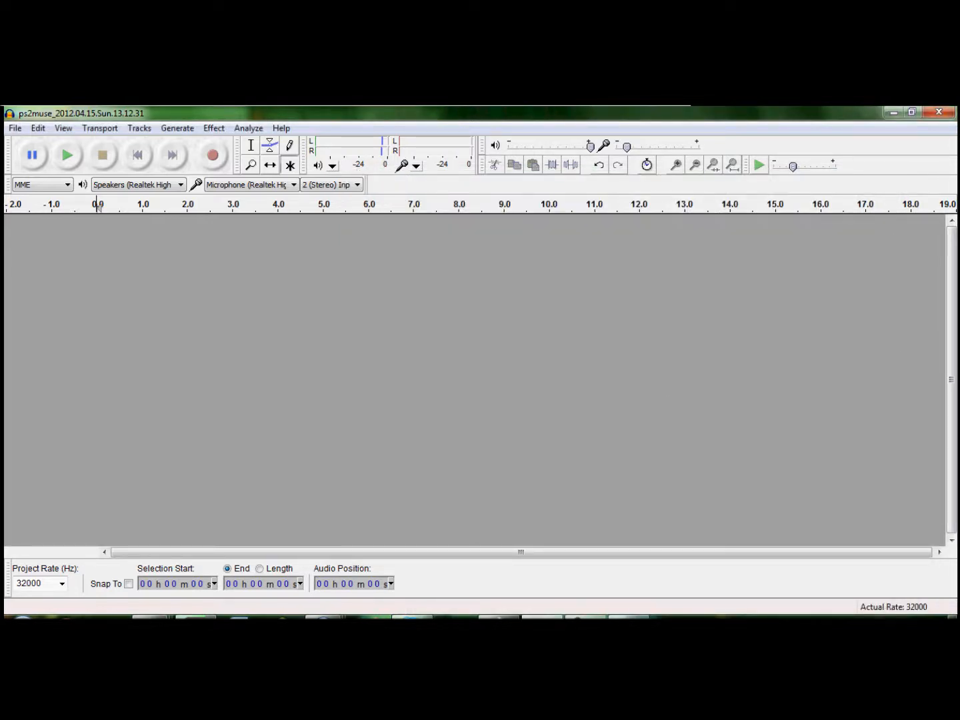
Bring back the Callrecord folder and load the 2012.04.15 MP3 call recording into Audacity.
{"action": "mouse_move", "coordinate": [243, 617]}
{"action": "left_click", "coordinate": [268, 568]}
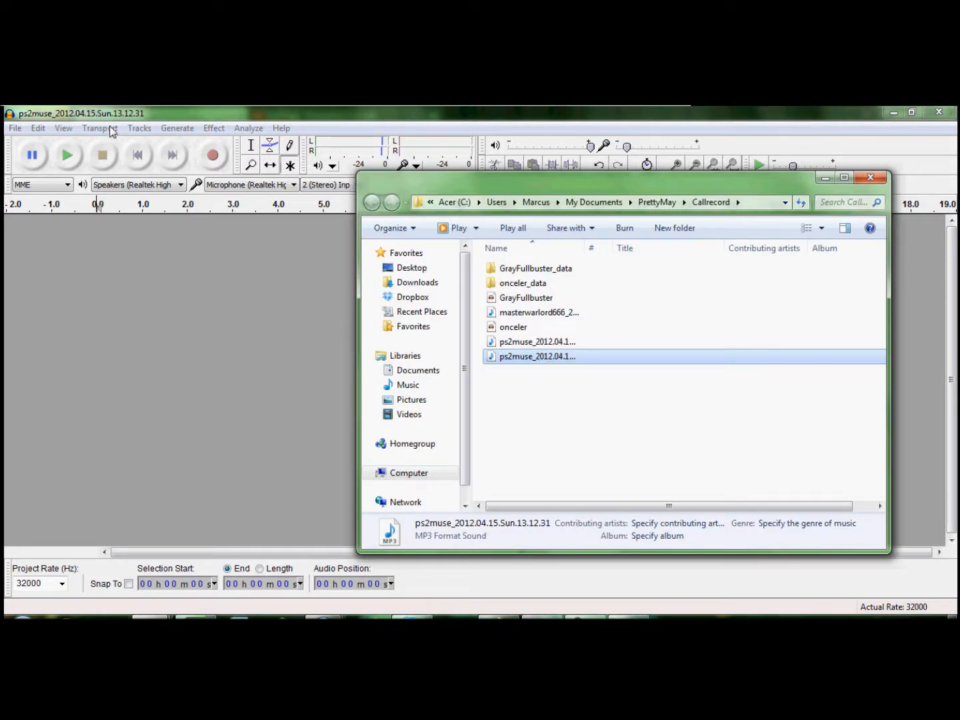
{"action": "left_click", "coordinate": [386, 117]}
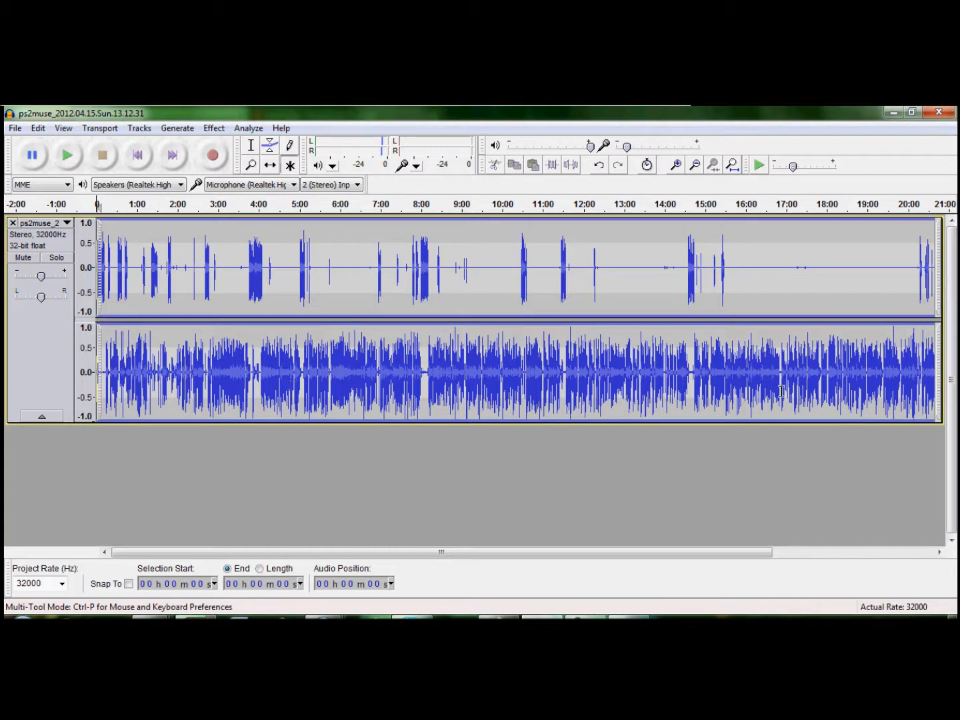
Play the stereo recording from its start with the system volume raised, and stop after about 12 seconds.
{"action": "left_click", "coordinate": [67, 155]}
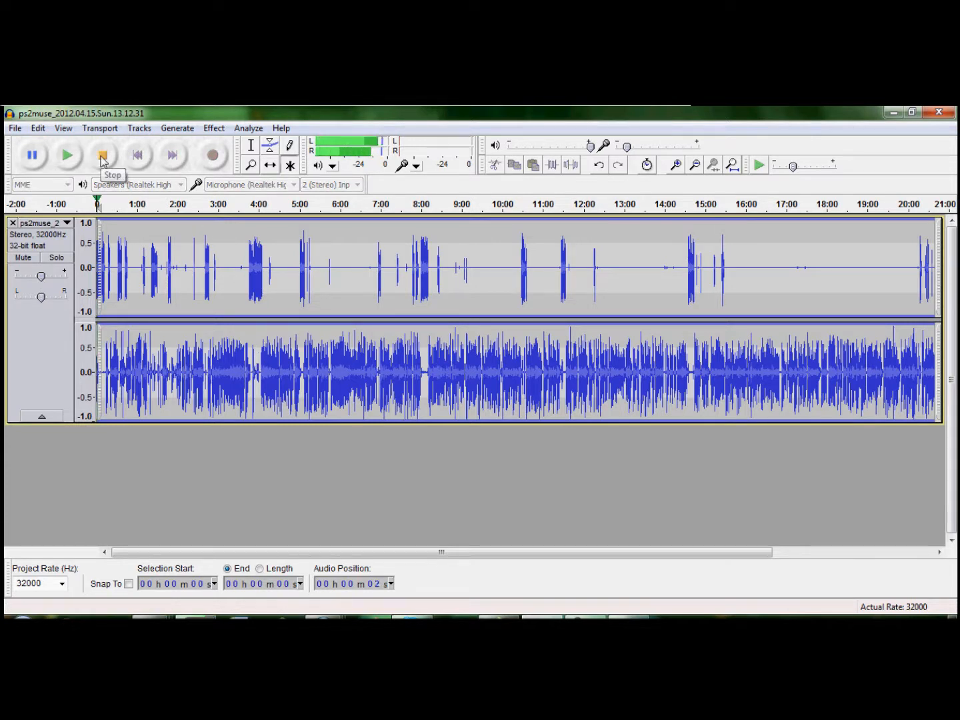
{"action": "key", "text": "XF86AudioRaiseVolume"}
{"action": "key", "text": "XF86AudioRaiseVolume"}
{"action": "key", "text": "XF86AudioRaiseVolume"}
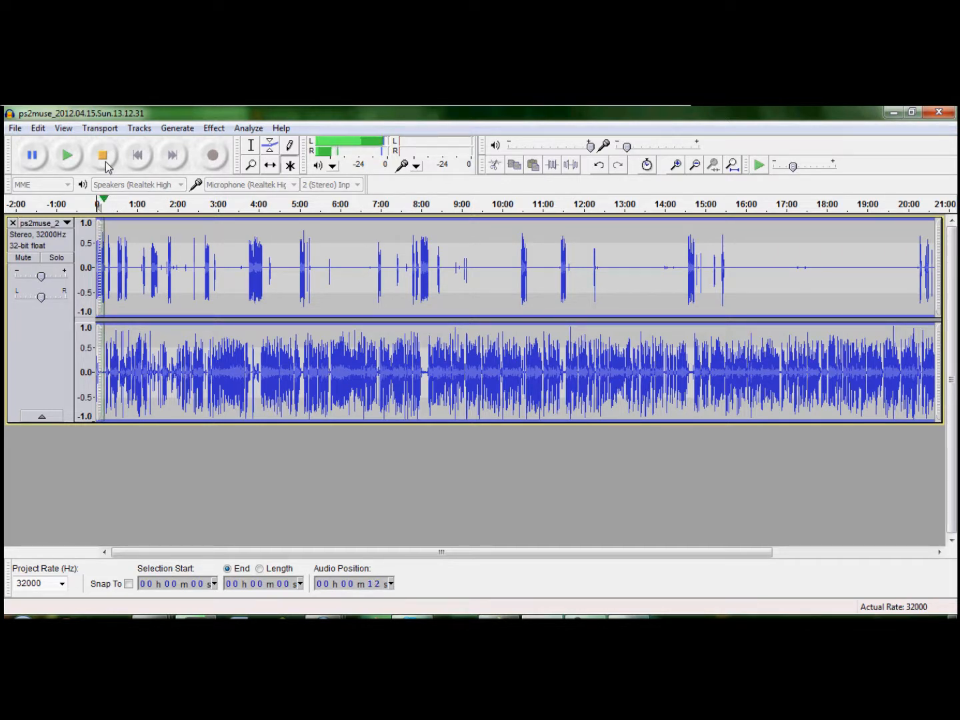
{"action": "left_click", "coordinate": [104, 154]}
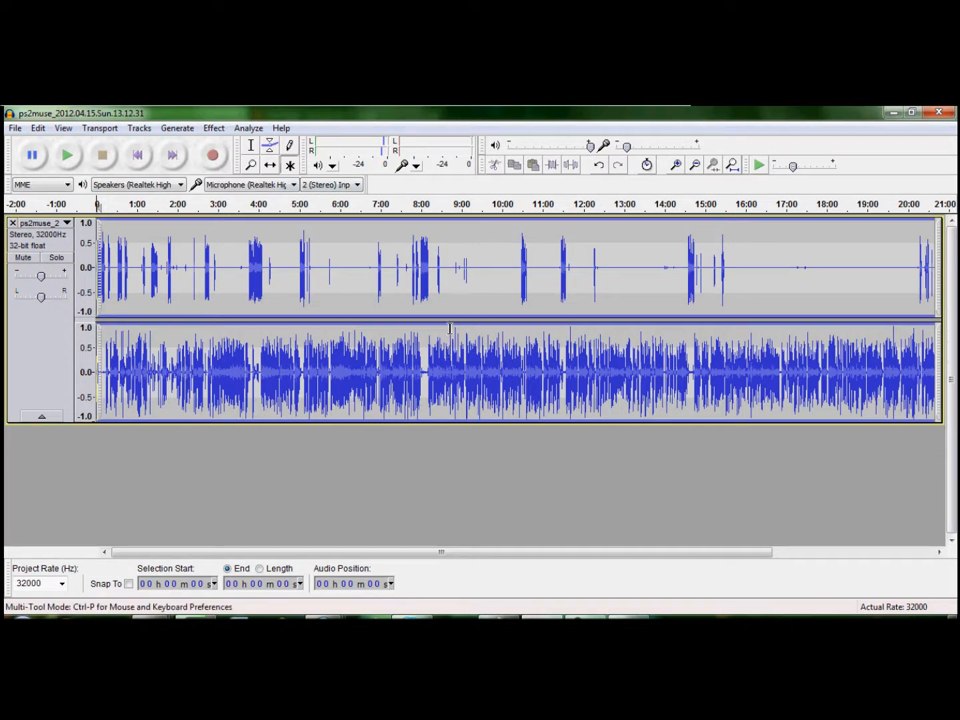
Convert the stereo track to mono.
{"action": "left_click", "coordinate": [140, 128]}
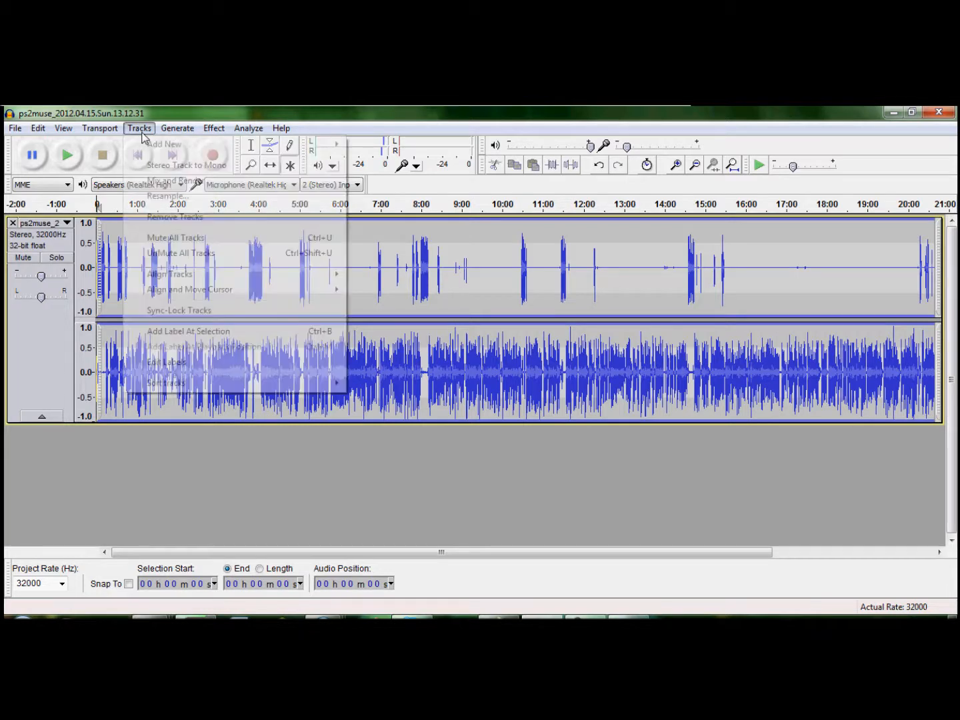
{"action": "left_click", "coordinate": [159, 167]}
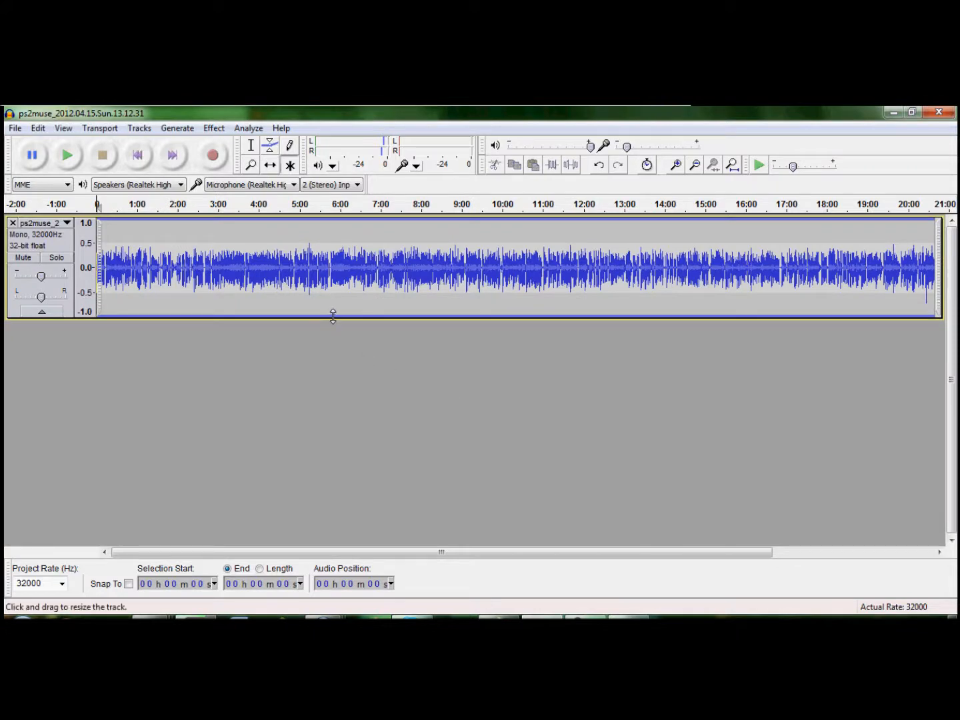
Play the opening of the mono track from about the 8-second mark, and stop playback.
{"action": "scroll", "coordinate": [358, 286], "scroll_direction": "up", "scroll_amount": 2, "text": "ctrl"}
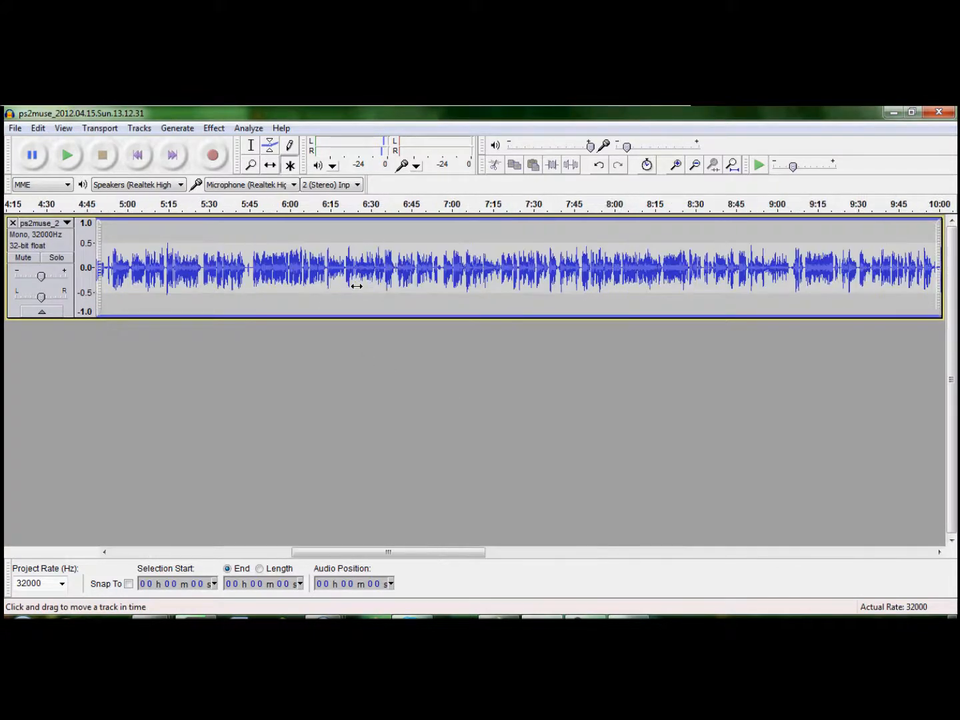
{"action": "left_click_drag", "start_coordinate": [418, 553], "coordinate": [169, 570]}
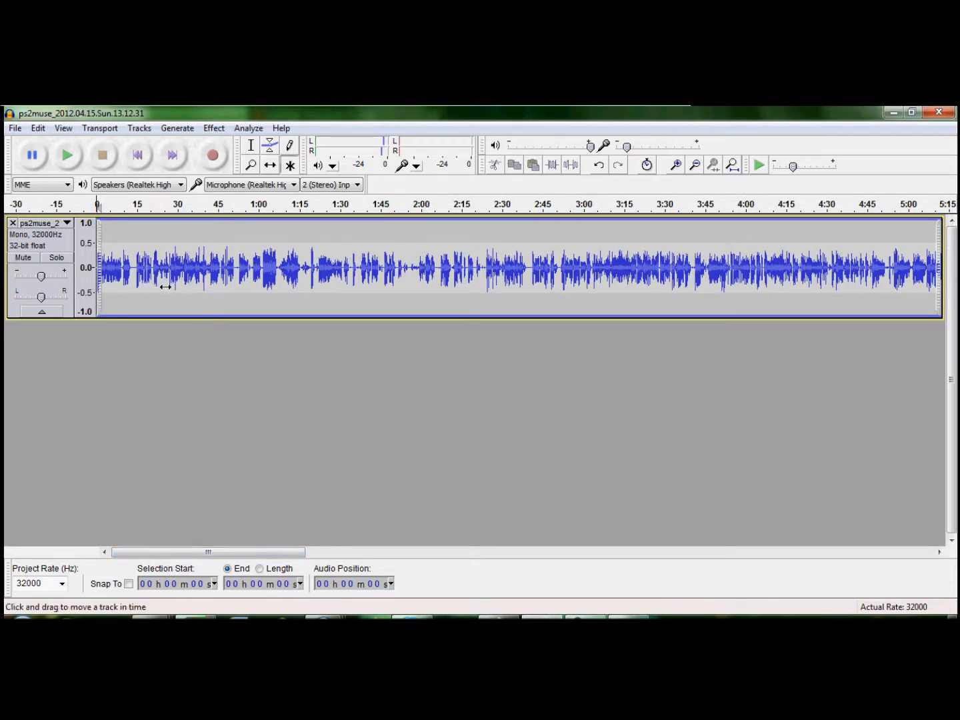
{"action": "scroll", "coordinate": [188, 312], "scroll_direction": "up", "scroll_amount": 3, "text": "ctrl"}
{"action": "scroll", "coordinate": [220, 339], "scroll_direction": "up", "scroll_amount": 1, "text": "ctrl"}
{"action": "scroll", "coordinate": [221, 340], "scroll_direction": "down", "scroll_amount": 1, "text": "ctrl"}
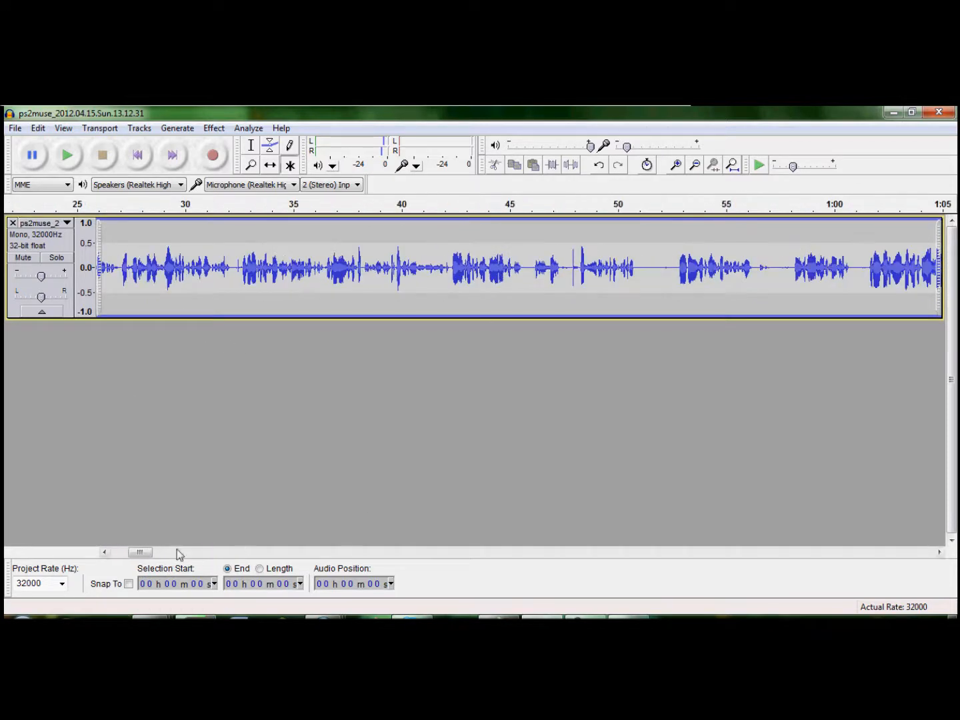
{"action": "left_click_drag", "start_coordinate": [140, 555], "coordinate": [110, 556]}
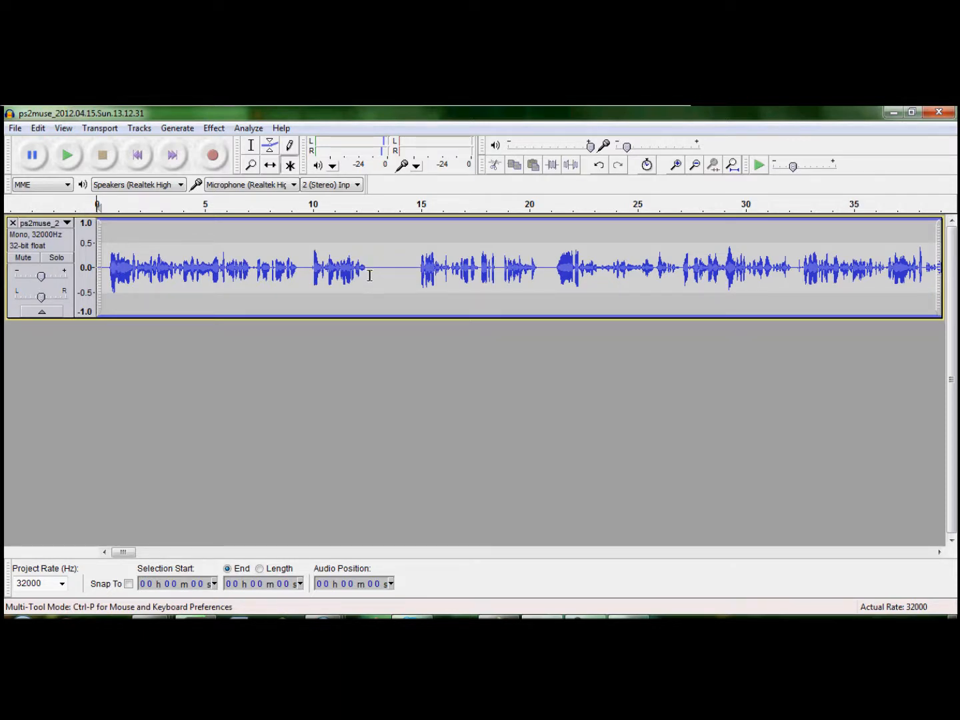
{"action": "left_click", "coordinate": [282, 267]}
{"action": "left_click", "coordinate": [67, 156]}
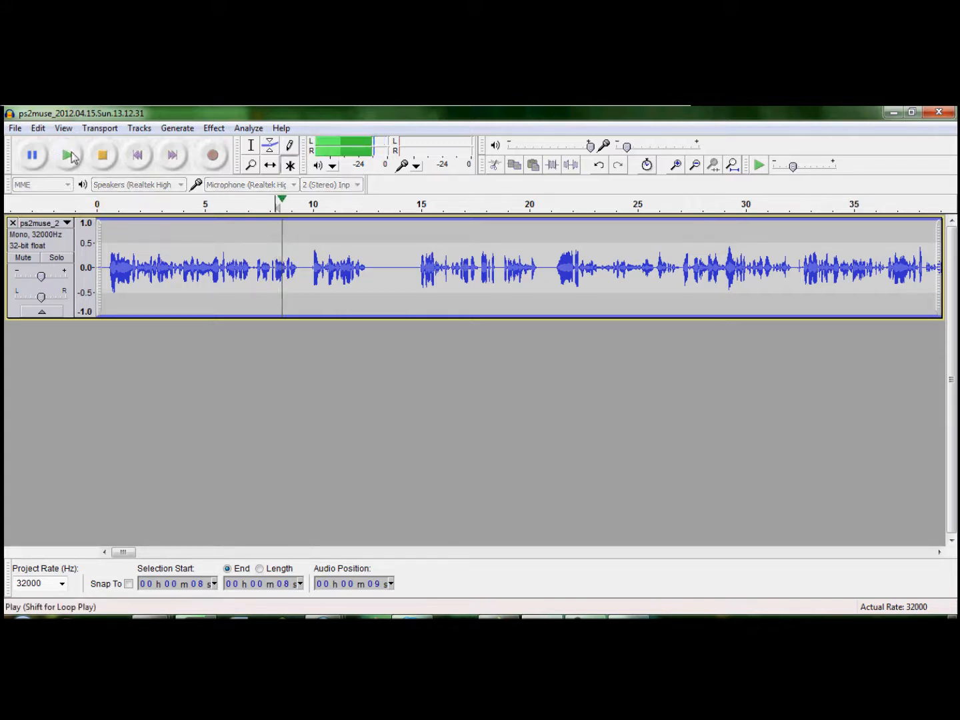
{"action": "left_click", "coordinate": [111, 164]}
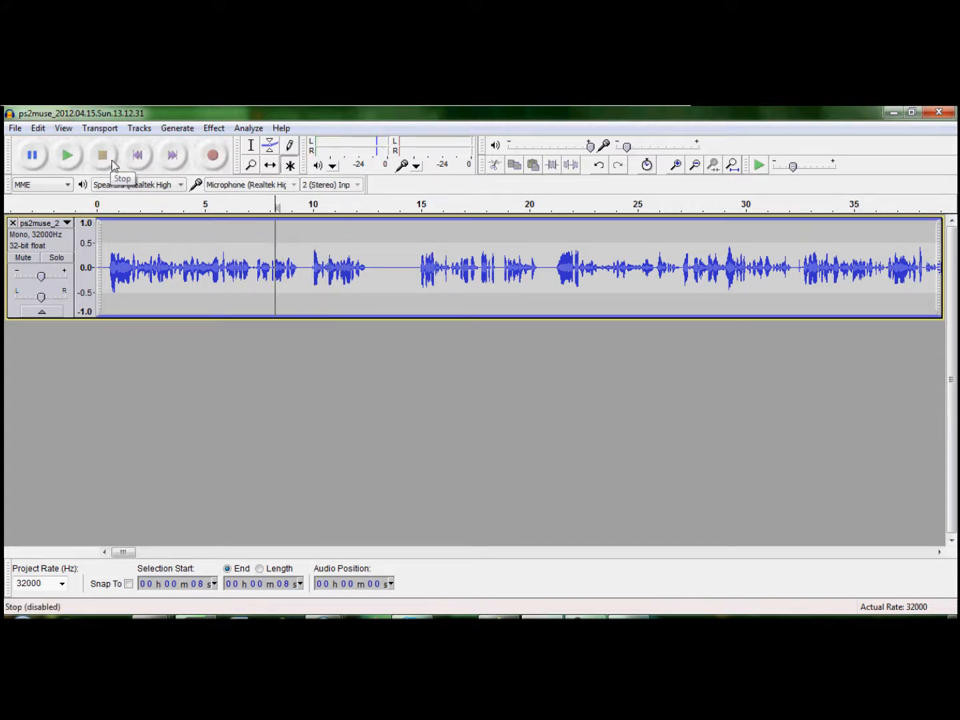
Play the track from about the 10-second mark past the silent gap to about 17 seconds, and stop playback.
{"action": "left_click", "coordinate": [360, 267]}
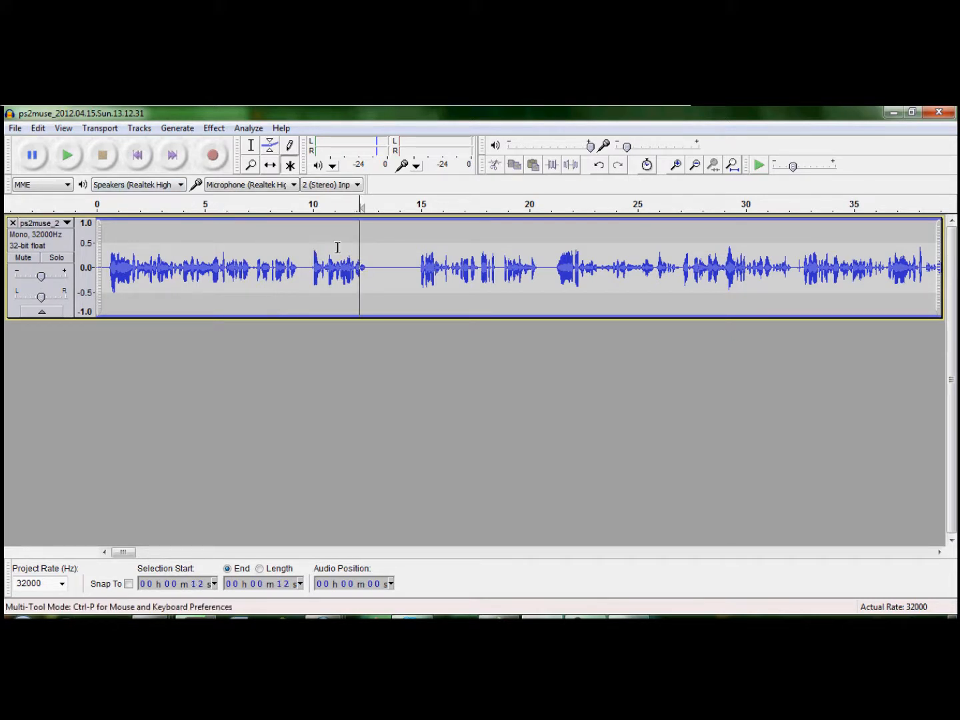
{"action": "left_click", "coordinate": [322, 260]}
{"action": "left_click", "coordinate": [67, 155]}
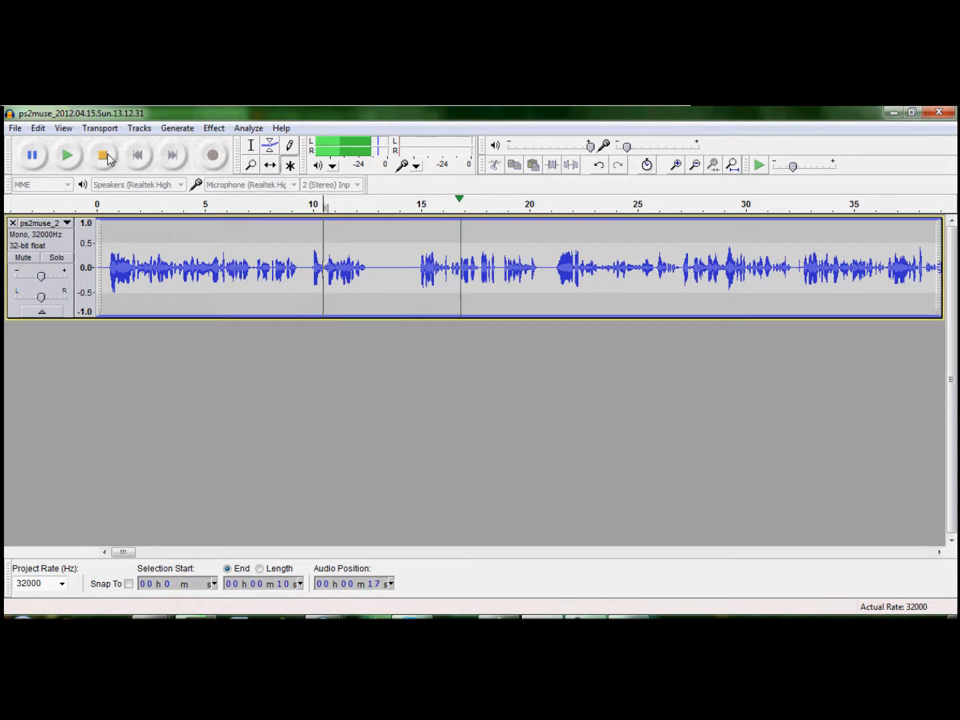
{"action": "left_click", "coordinate": [104, 154]}
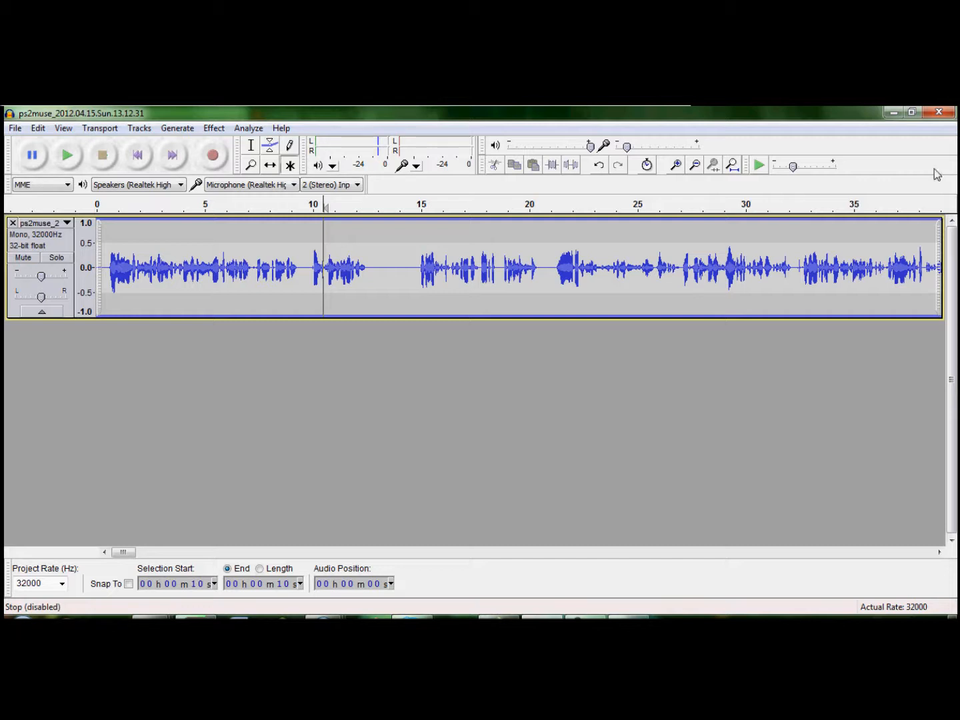
Delete the audio between about 14 and 21 seconds, and undo the deletion.
{"action": "left_click_drag", "start_coordinate": [544, 268], "coordinate": [406, 279]}
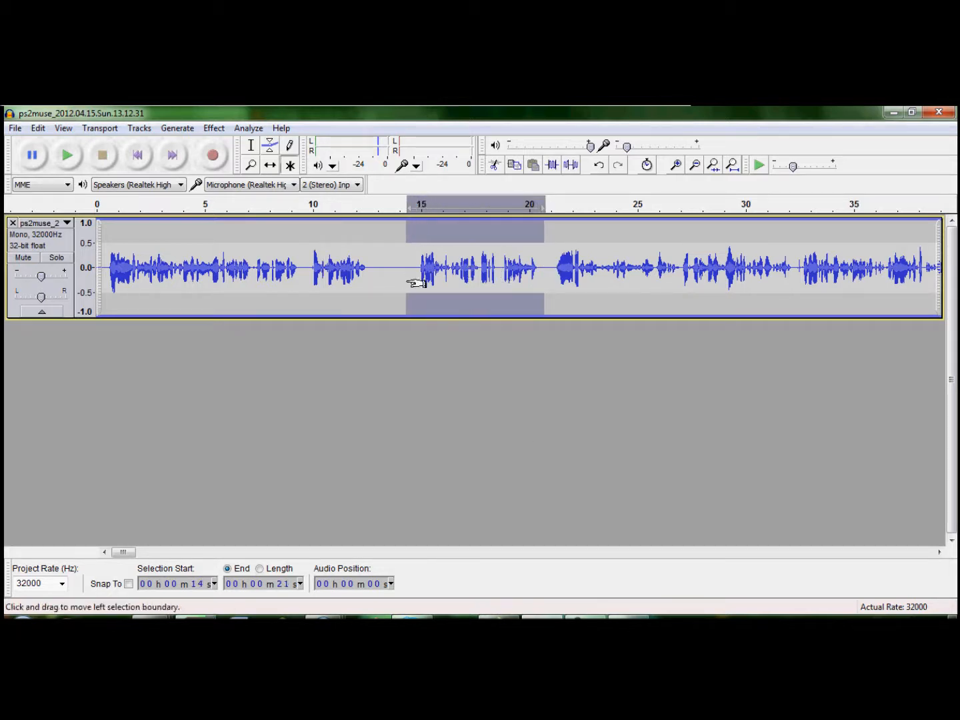
{"action": "key", "text": "Delete"}
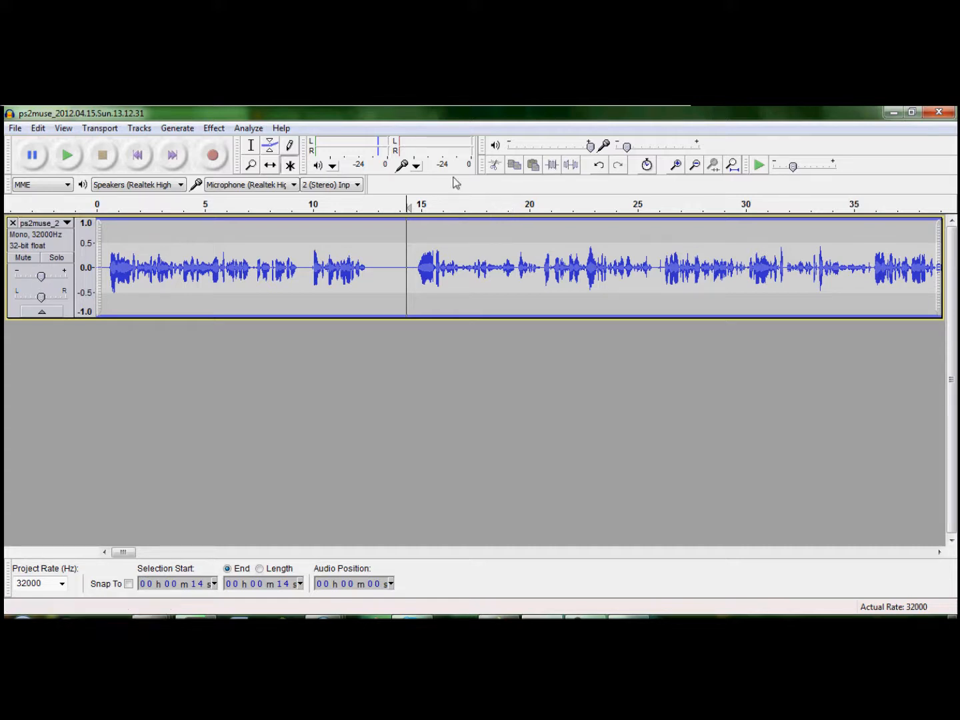
{"action": "key", "text": "ctrl+z"}
Play the track from the 10-second mark and pause playback at about 11 seconds.
{"action": "left_click", "coordinate": [315, 283]}
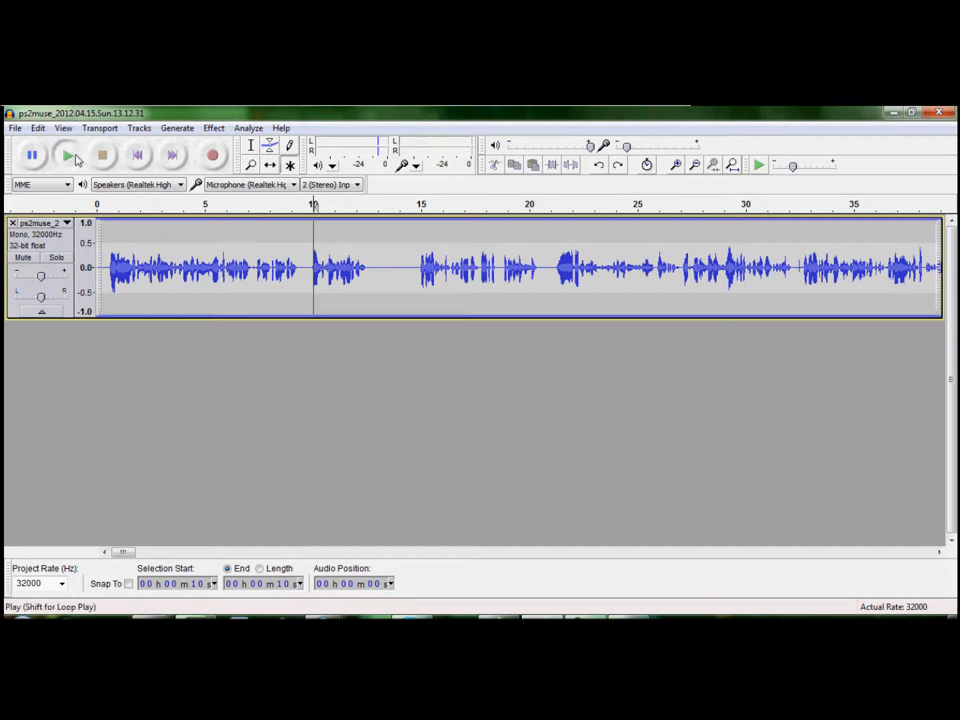
{"action": "left_click", "coordinate": [67, 156]}
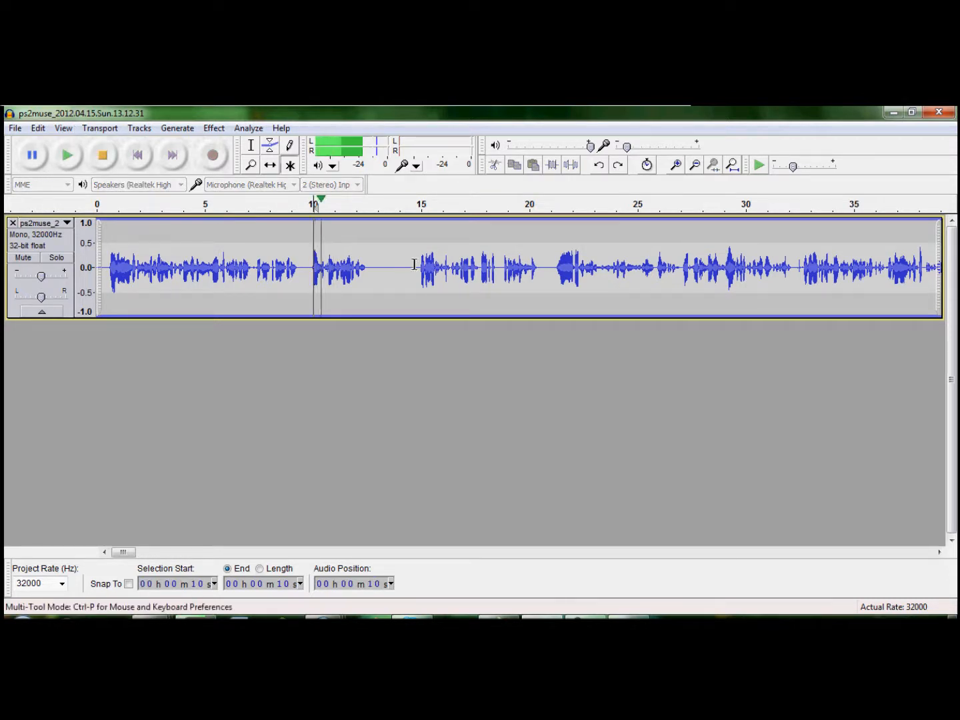
{"action": "left_click", "coordinate": [32, 156]}
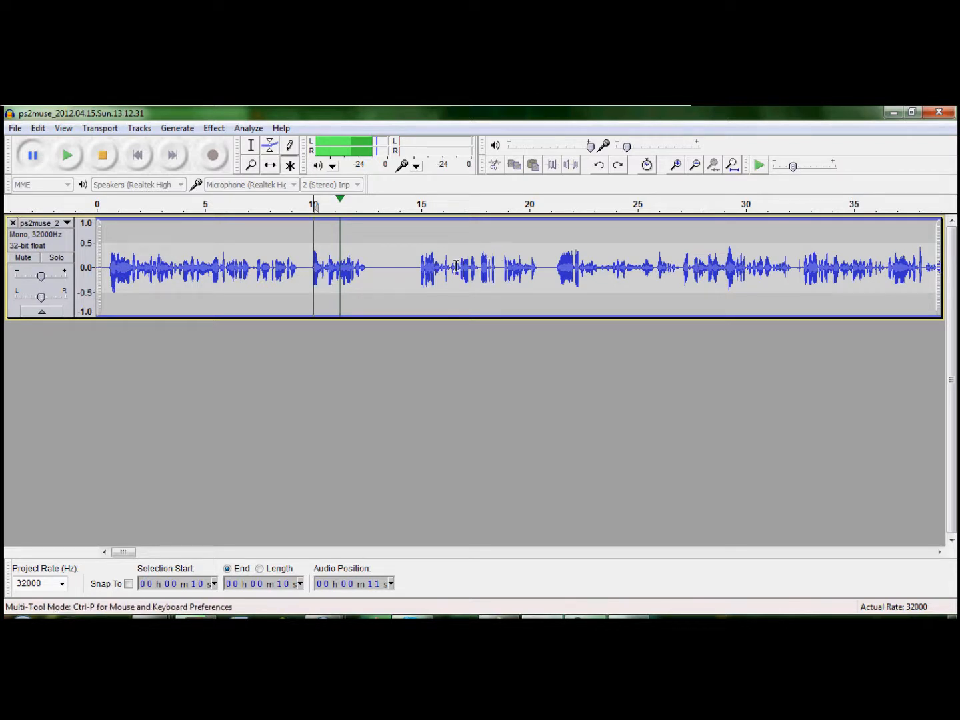
Stop playback and delete the audio between about 14 and 21 seconds, plus the silent gap before it from about 13 seconds.
{"action": "left_click_drag", "start_coordinate": [545, 267], "coordinate": [409, 281]}
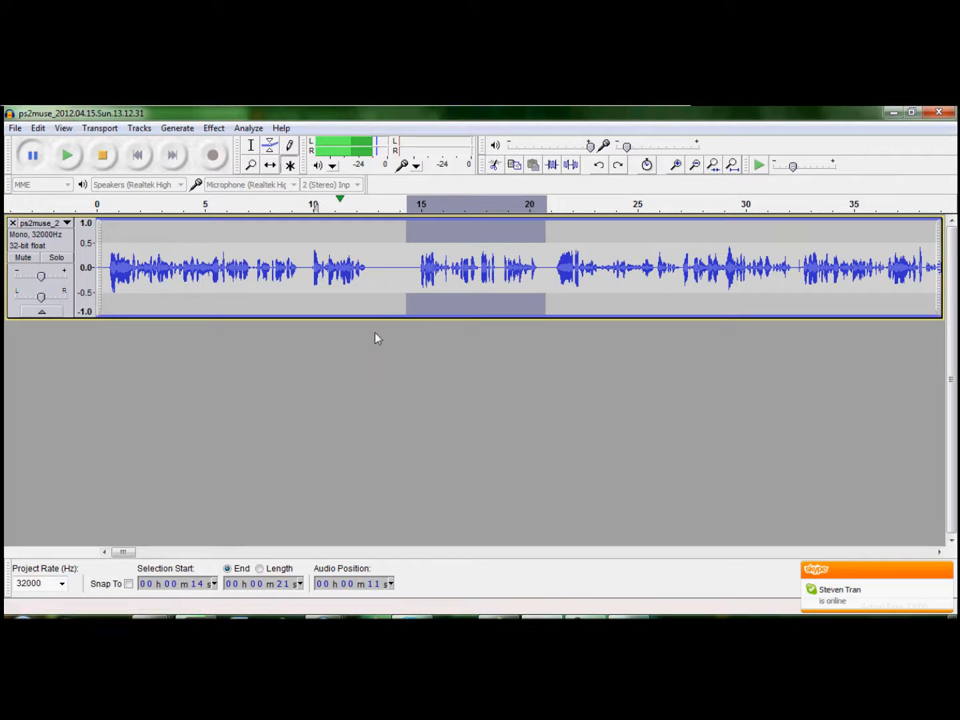
{"action": "left_click", "coordinate": [102, 156]}
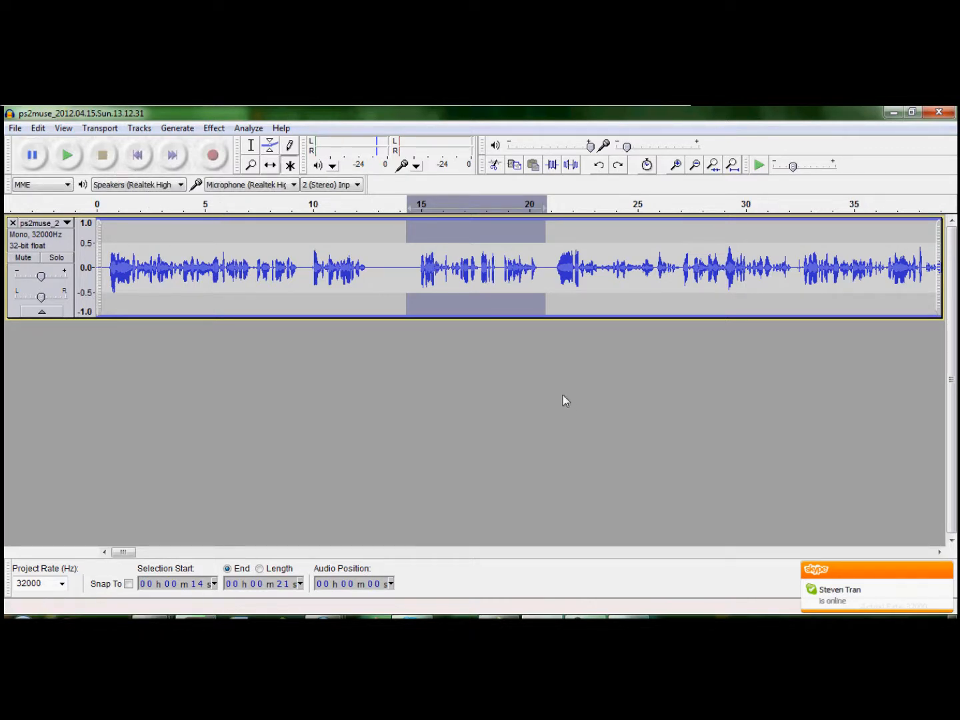
{"action": "key", "text": "Delete"}
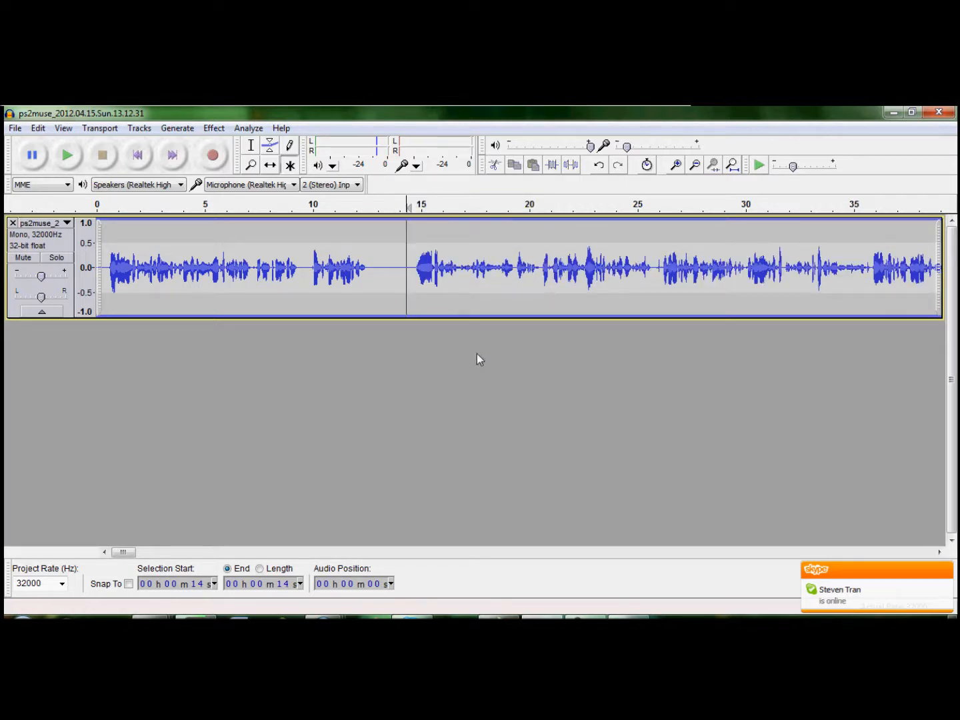
{"action": "left_click_drag", "start_coordinate": [410, 273], "coordinate": [373, 274]}
{"action": "key", "text": "Delete"}
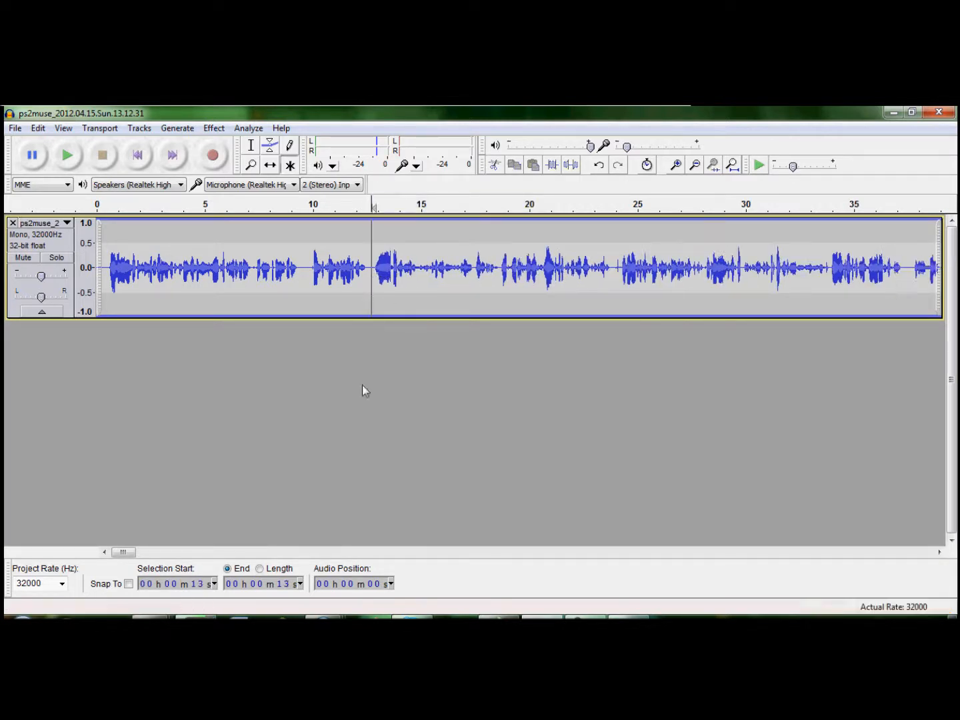
{"action": "left_click_drag", "start_coordinate": [128, 553], "coordinate": [78, 503]}
{"action": "left_click", "coordinate": [623, 618]}
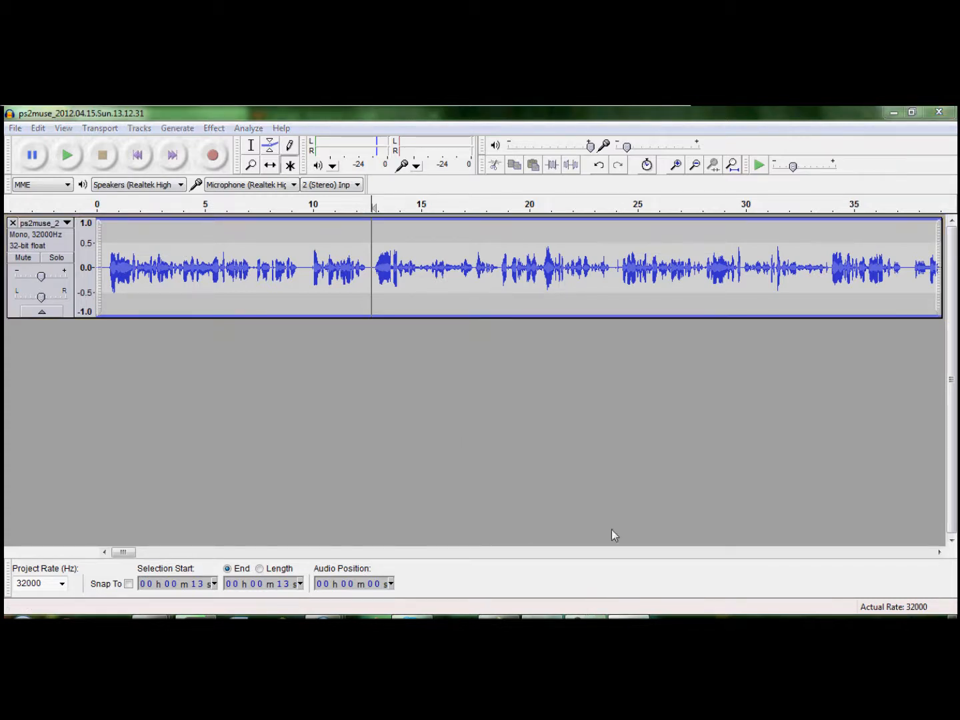